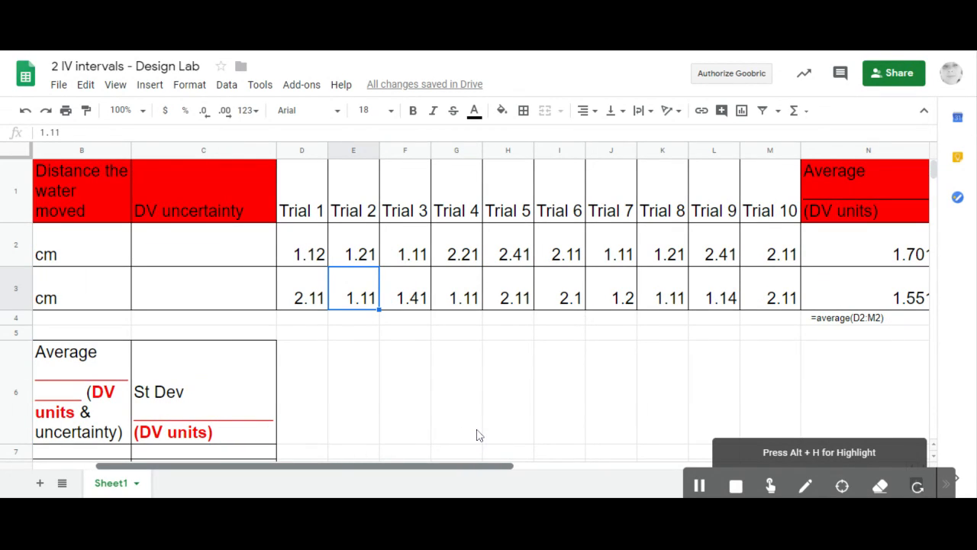
# Step: Insert a chart from the loud and quiet volume trial values in D2:M3 and shift it slightly on the sheet
pyautogui.hscroll(2, 504, 437)
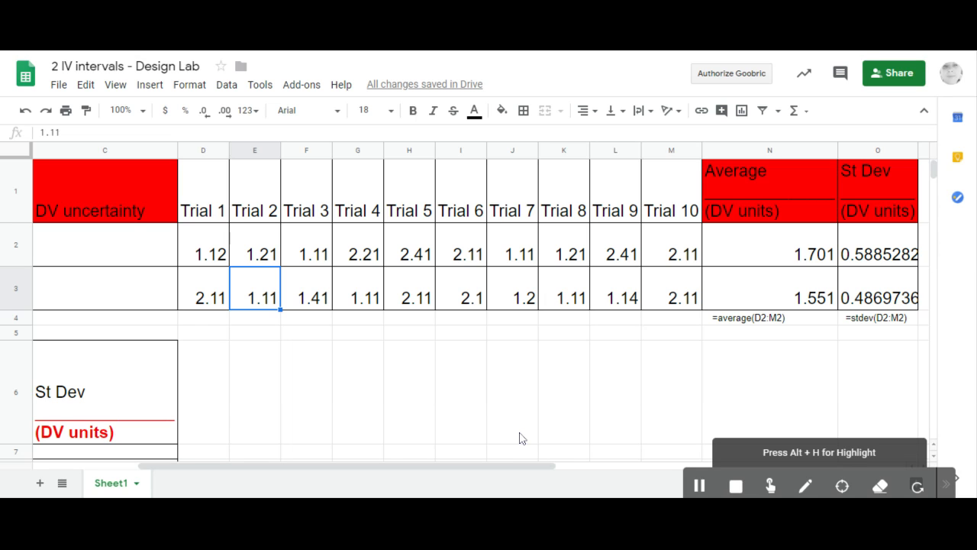
pyautogui.moveTo(506, 469); pyautogui.dragTo(420, 469)
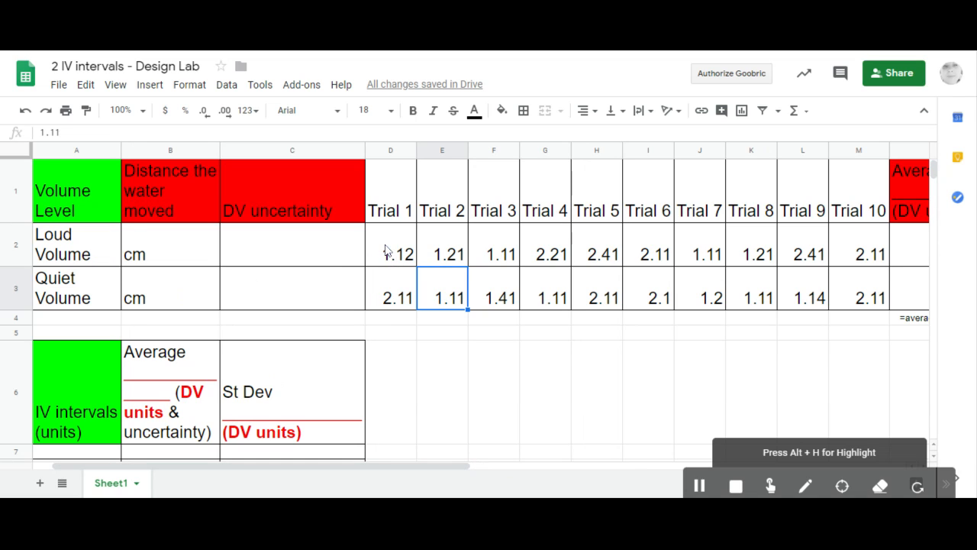
pyautogui.moveTo(386, 251); pyautogui.dragTo(859, 312)
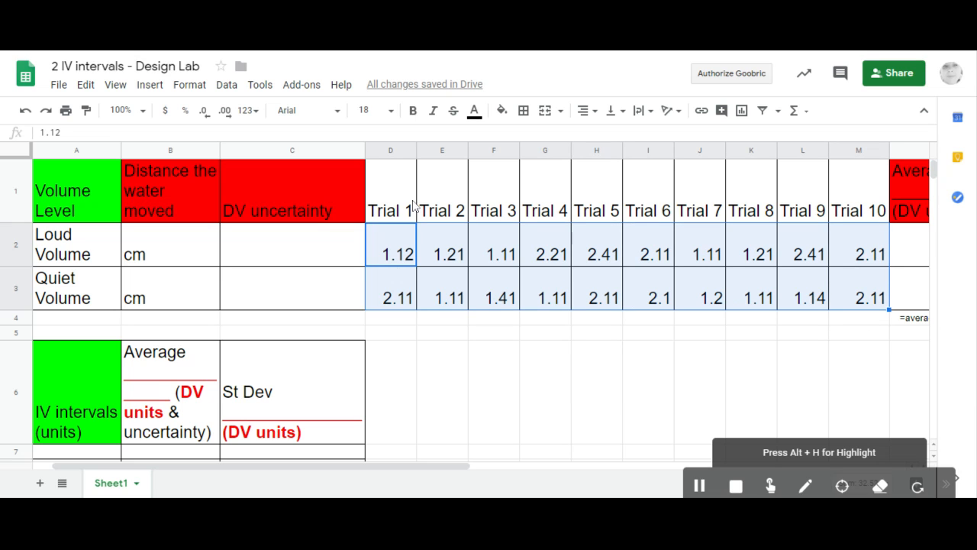
pyautogui.click(155, 90)
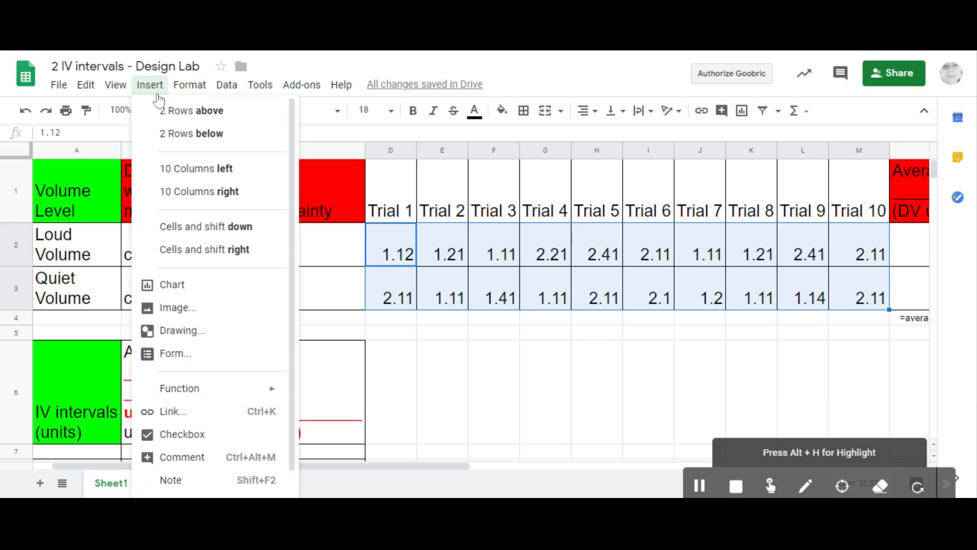
pyautogui.click(160, 285)
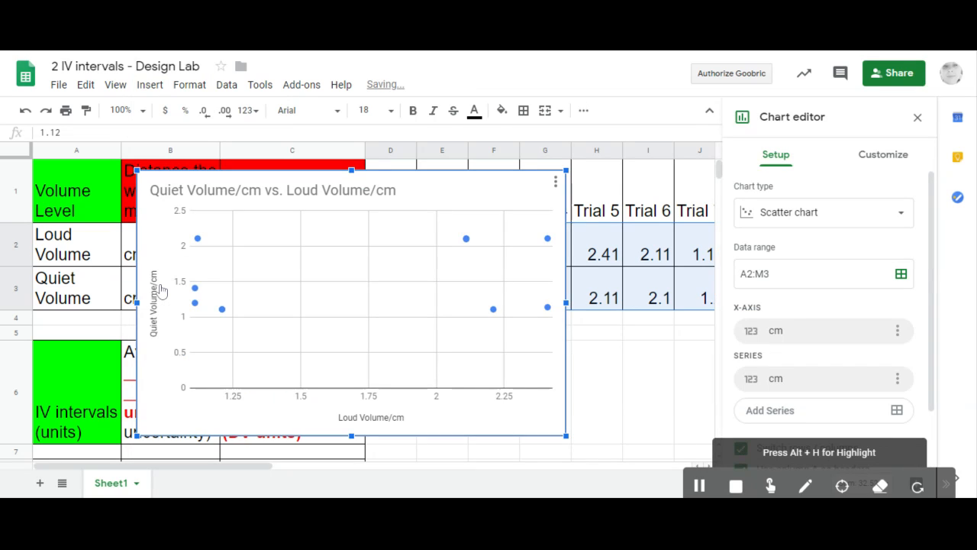
pyautogui.moveTo(407, 192); pyautogui.dragTo(469, 176)
pyautogui.moveTo(445, 146)
pyautogui.mouseDown()
pyautogui.moveTo(433, 149)
pyautogui.moveTo(450, 149)
pyautogui.mouseUp()
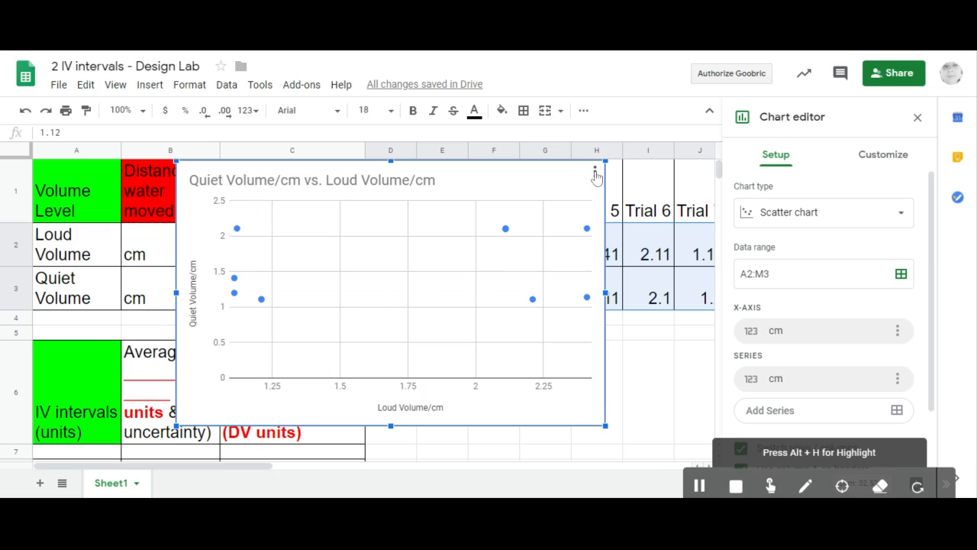
# Step: Change the chart type to a stacked column chart and delete the chart from the sheet
pyautogui.click(856, 222)
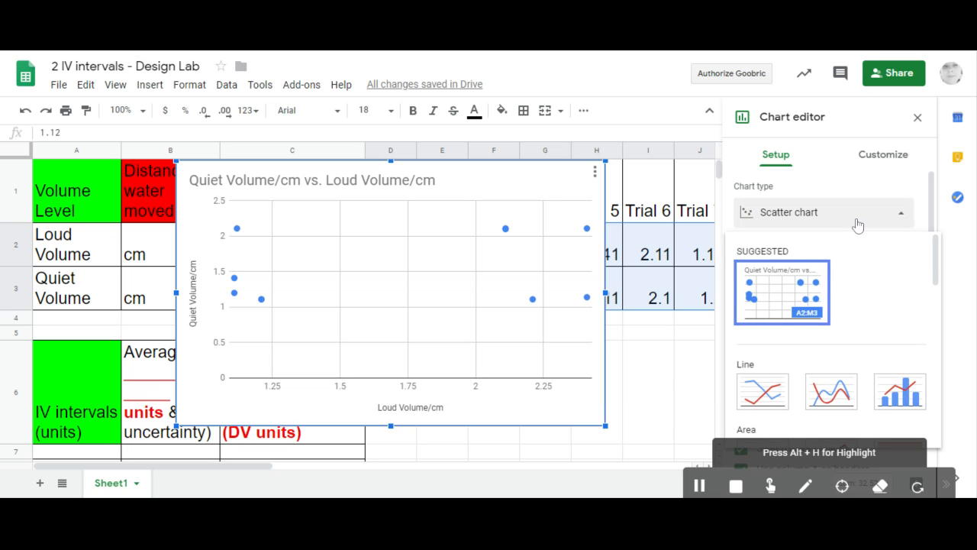
pyautogui.moveTo(938, 260); pyautogui.dragTo(933, 321)
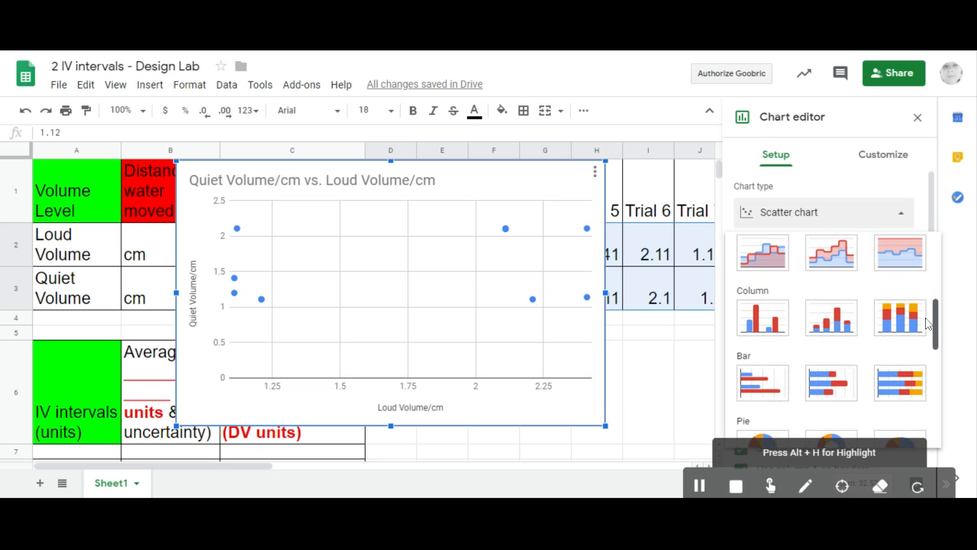
pyautogui.click(825, 326)
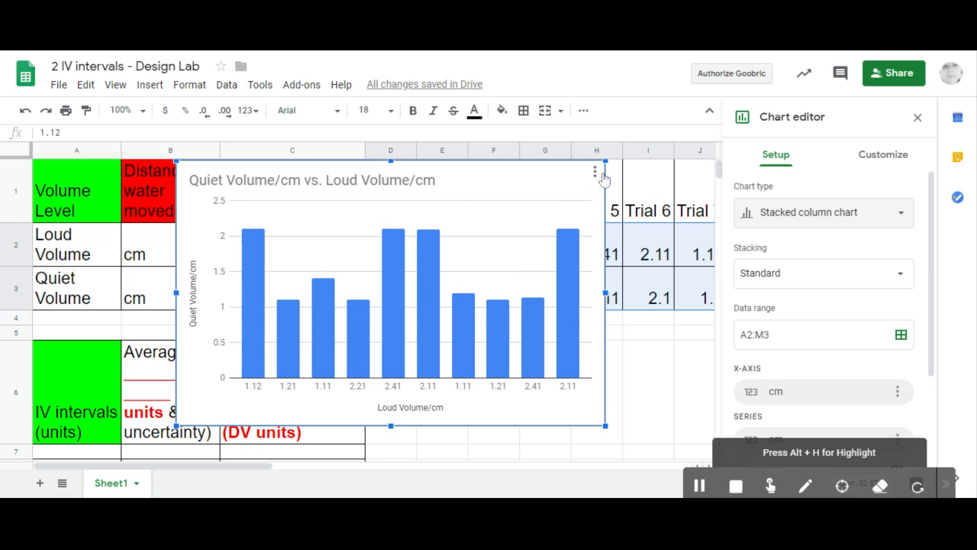
pyautogui.click(597, 174)
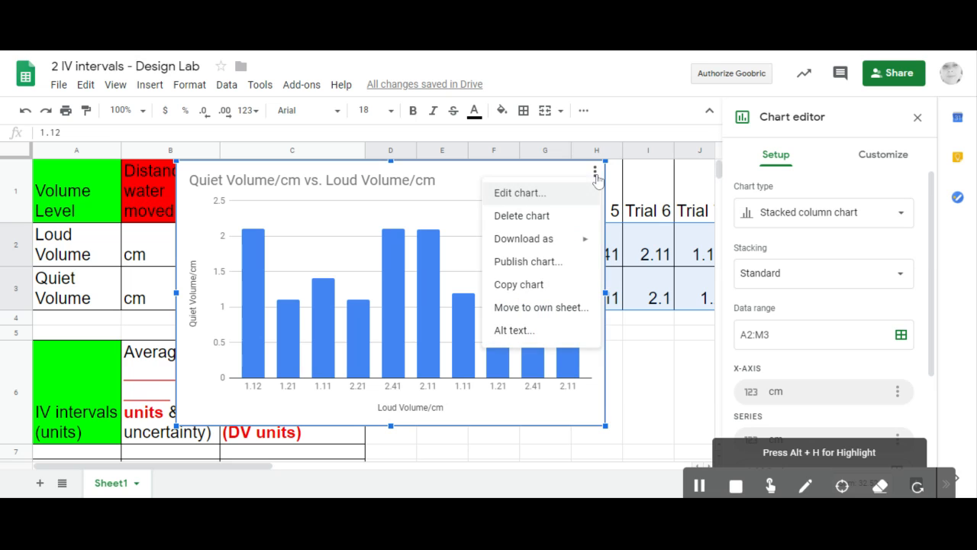
pyautogui.click(547, 216)
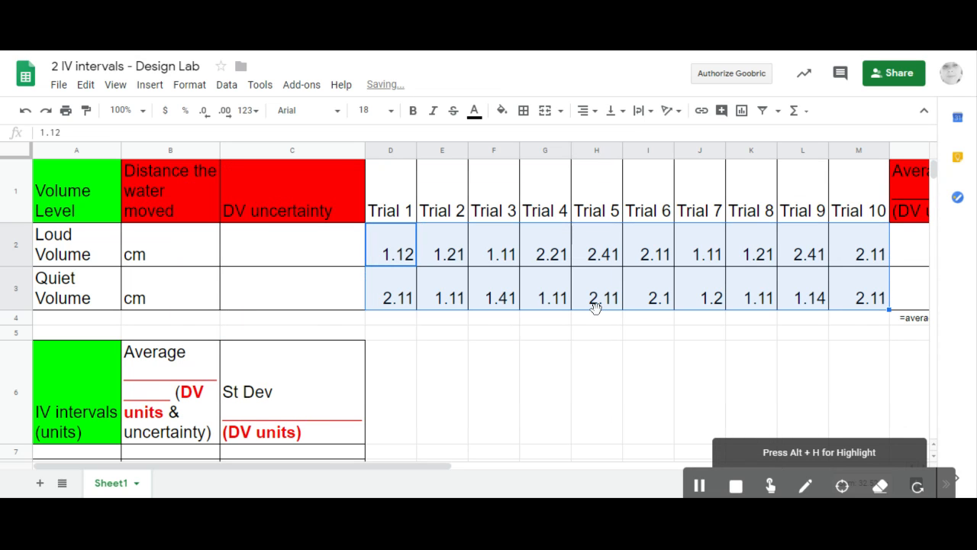
pyautogui.click(641, 249)
pyautogui.press('Right')
pyautogui.press('Right')
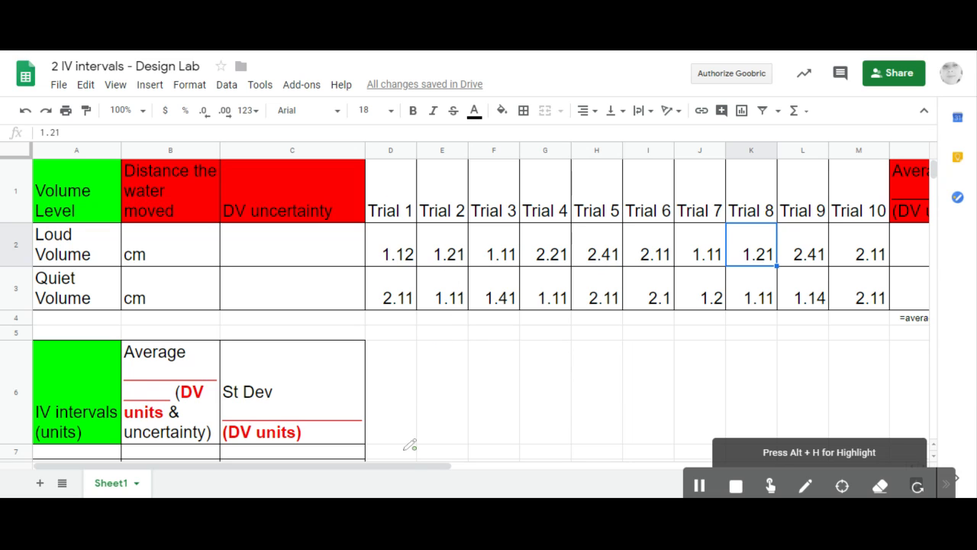
pyautogui.moveTo(412, 454); pyautogui.dragTo(534, 418)
pyautogui.click(516, 413)
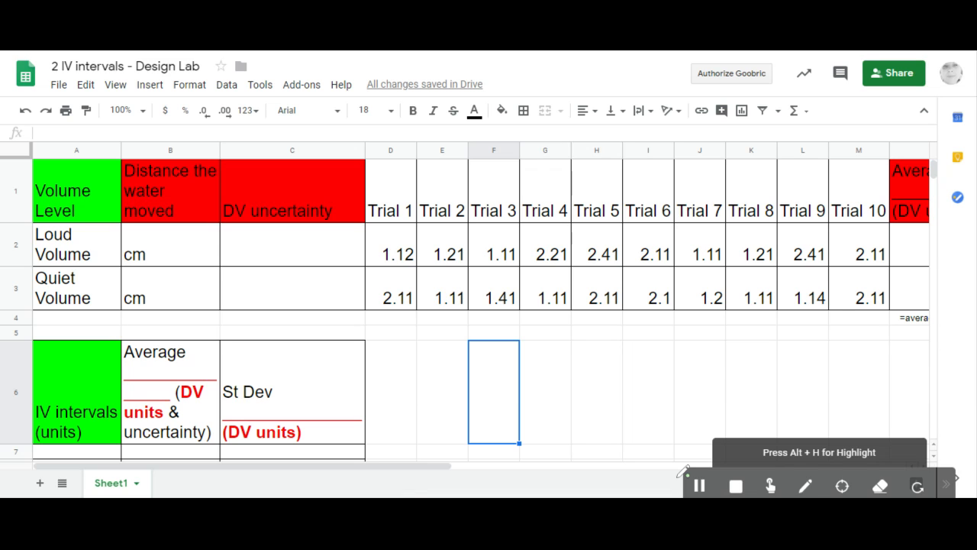
pyautogui.click(770, 486)
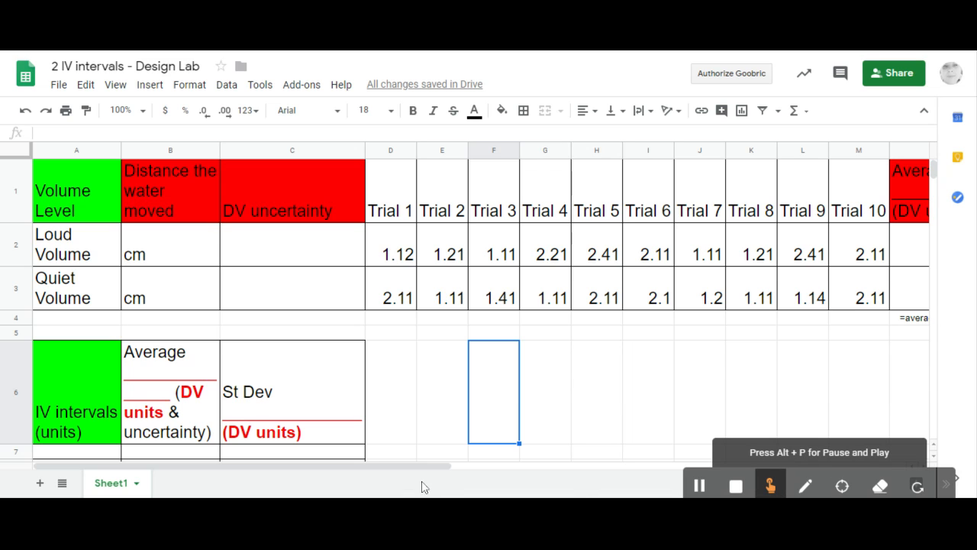
# Step: Copy the Average and St Dev values for both volume levels in cells N2:O3
pyautogui.moveTo(425, 467); pyautogui.dragTo(600, 458)
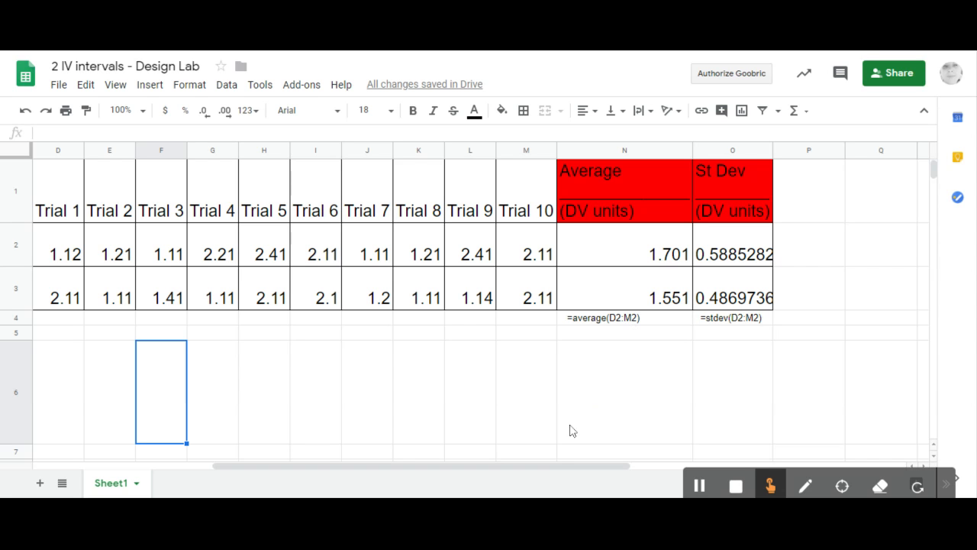
pyautogui.moveTo(557, 471); pyautogui.dragTo(622, 441)
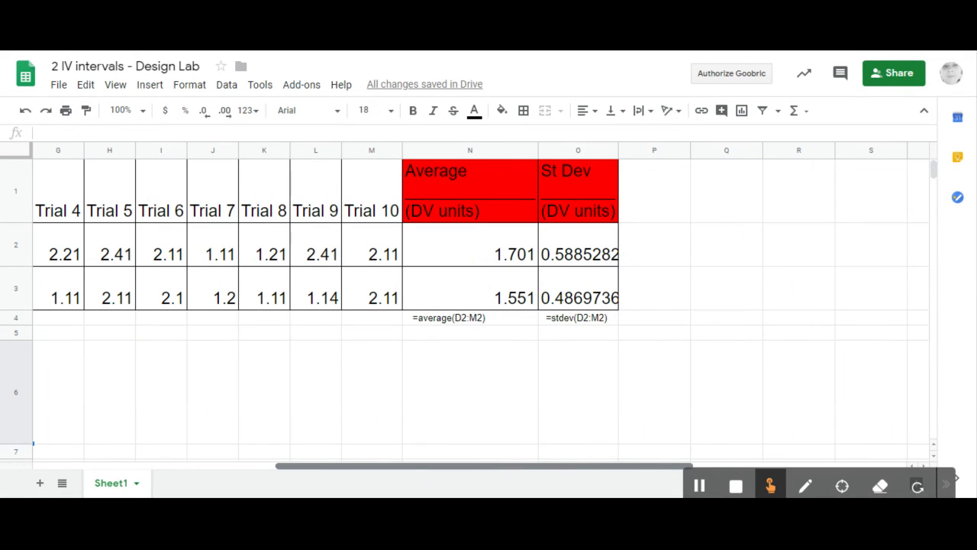
pyautogui.moveTo(622, 441); pyautogui.dragTo(578, 407)
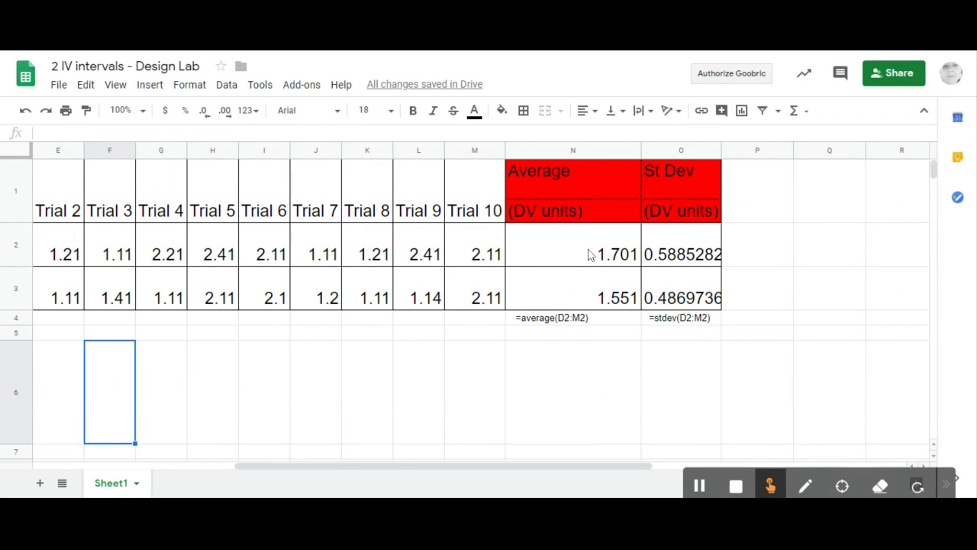
pyautogui.moveTo(588, 254); pyautogui.dragTo(661, 297)
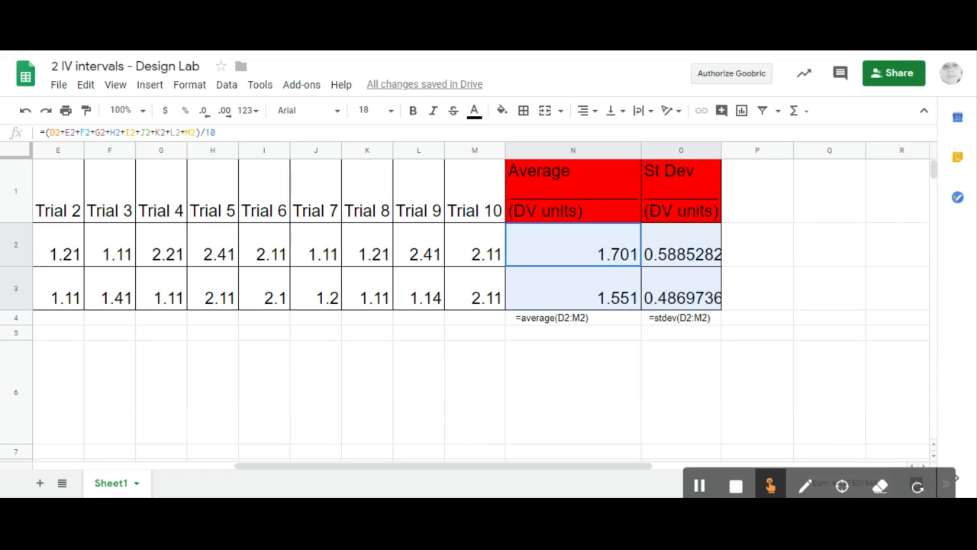
pyautogui.moveTo(661, 296); pyautogui.dragTo(661, 297)
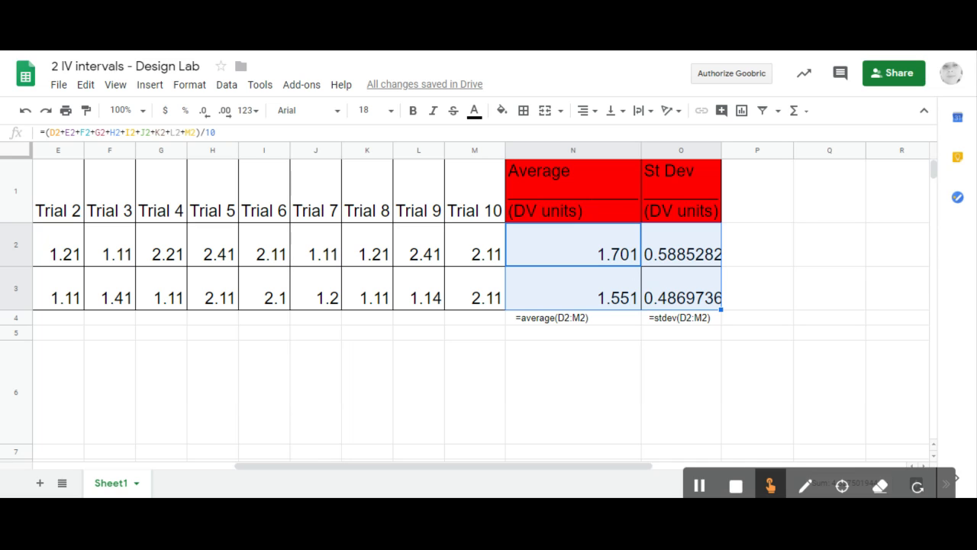
pyautogui.click(82, 85)
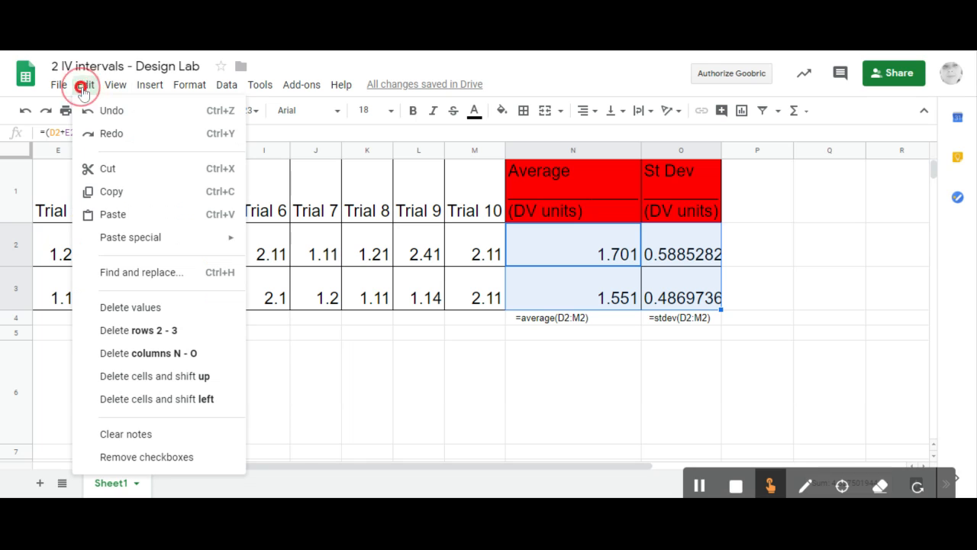
pyautogui.click(105, 192)
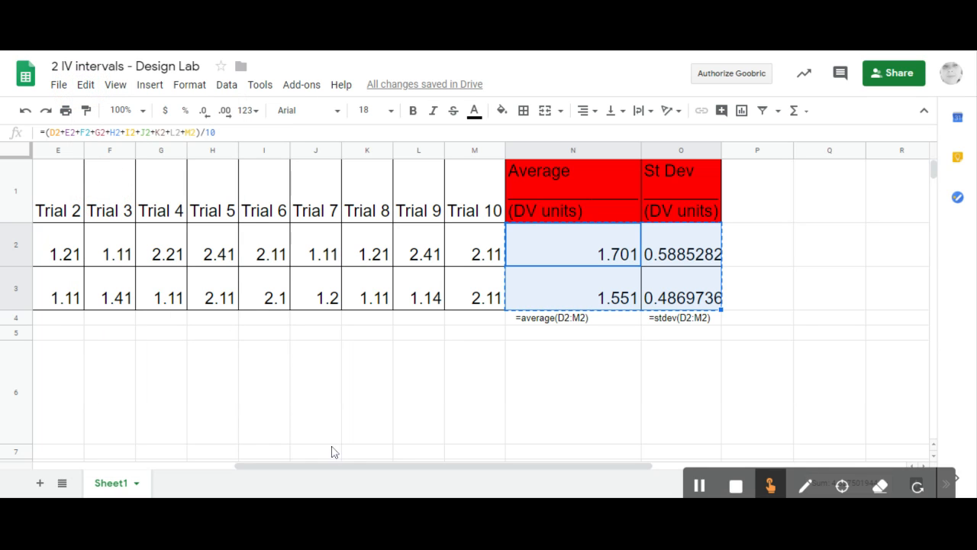
# Step: Paste the copied averages and standard deviations into the lower summary table, starting at cell B7
pyautogui.moveTo(334, 464); pyautogui.dragTo(132, 465)
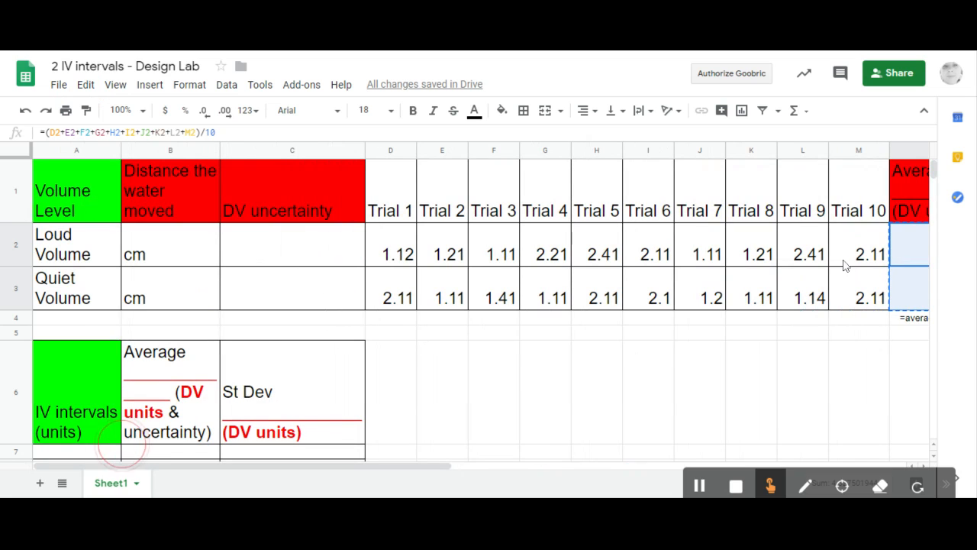
pyautogui.moveTo(937, 170); pyautogui.dragTo(937, 169)
pyautogui.click(167, 454)
pyautogui.press('Down')
pyautogui.press('Down')
pyautogui.press('Up')
pyautogui.press('Up')
pyautogui.click(195, 393)
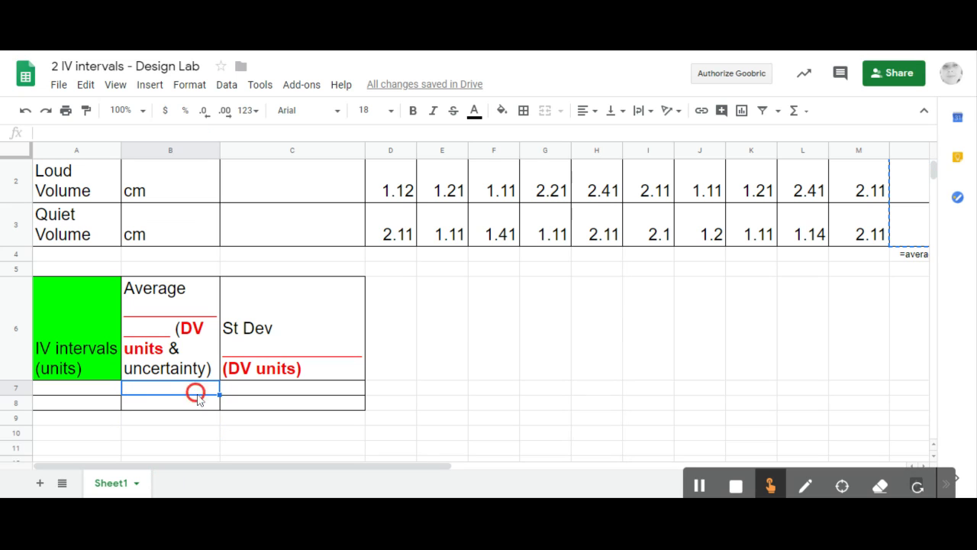
pyautogui.click(85, 86)
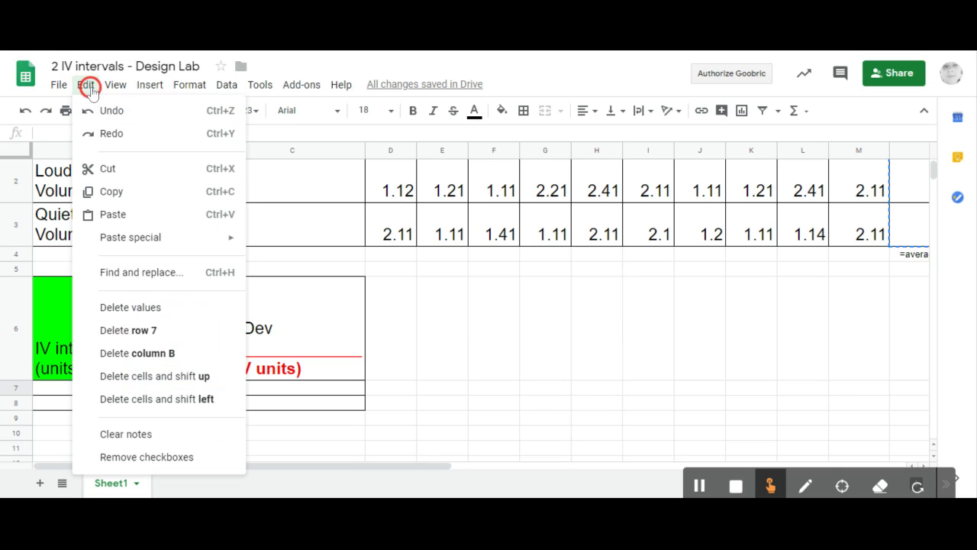
pyautogui.click(120, 221)
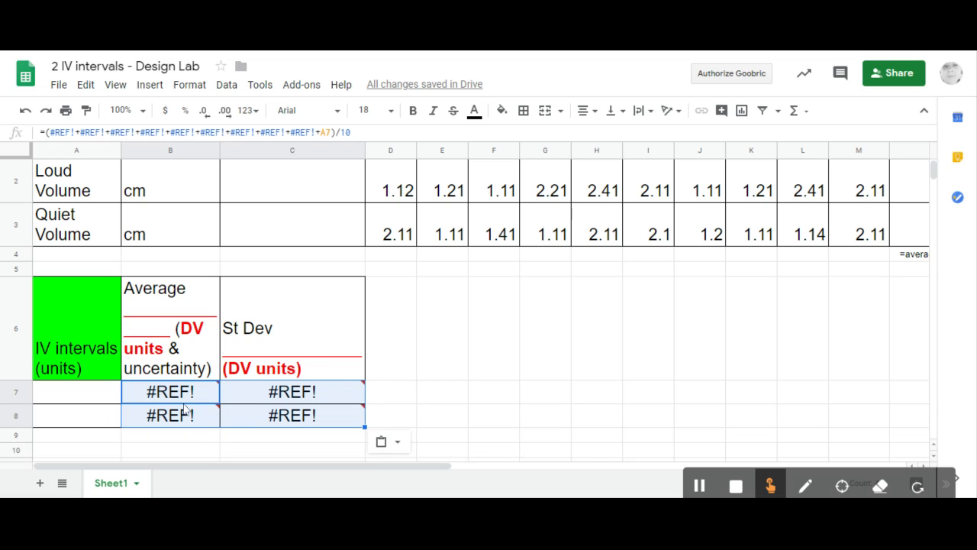
# Step: Paste the copied averages and standard deviations over B7:C8 again as values only
pyautogui.click(85, 85)
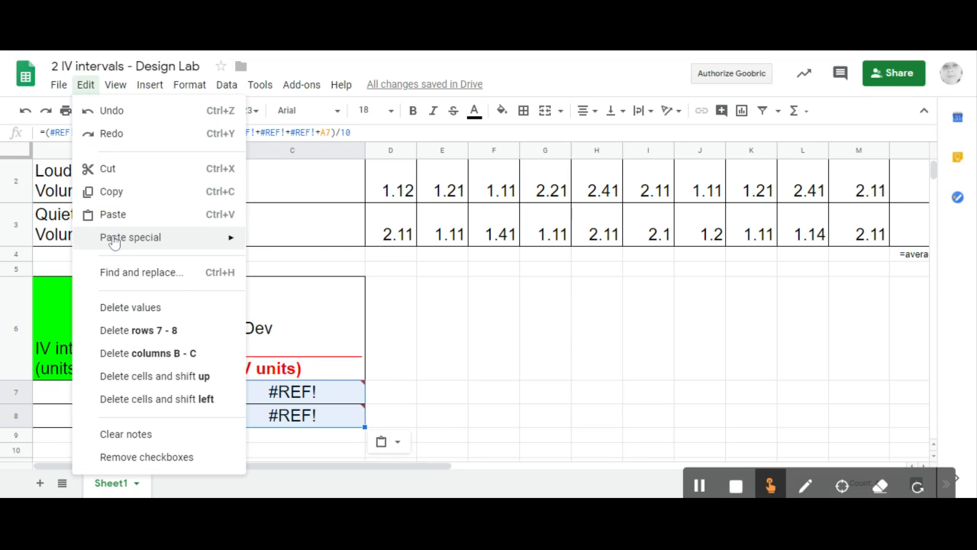
pyautogui.moveTo(113, 241)
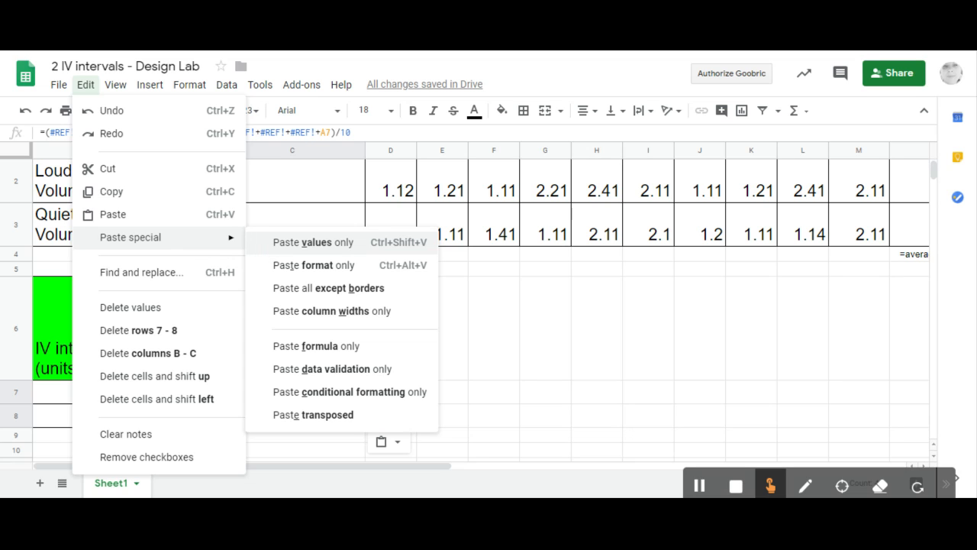
pyautogui.click(271, 246)
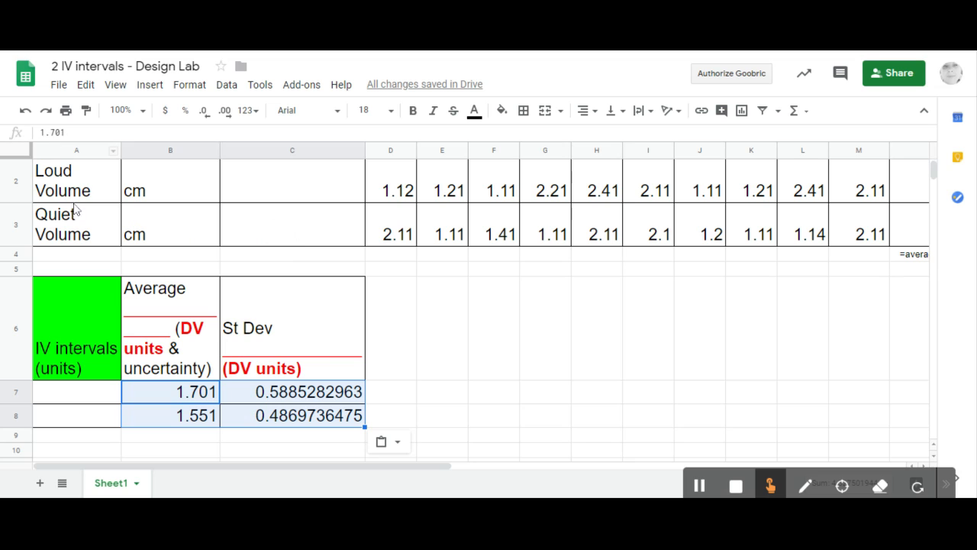
# Step: Copy the Loud Volume and Quiet Volume labels from A2:A3 into A7:A8 of the summary table
pyautogui.moveTo(83, 191); pyautogui.dragTo(88, 237)
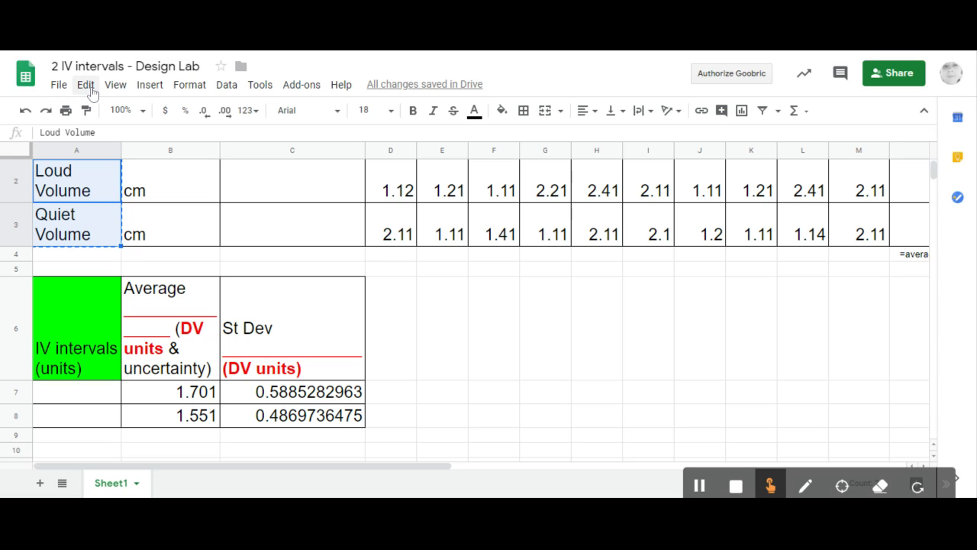
pyautogui.click(73, 392)
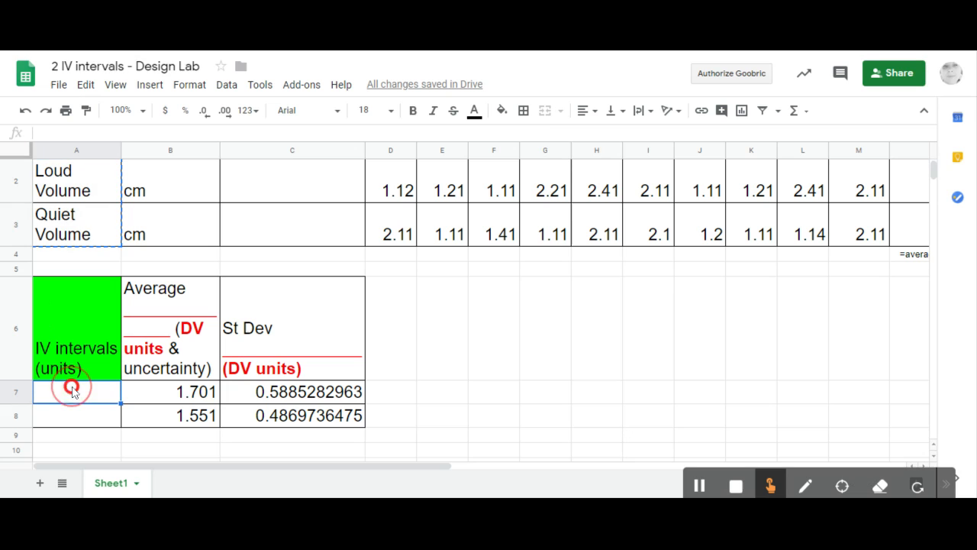
pyautogui.hotkey('ctrl', 'v')
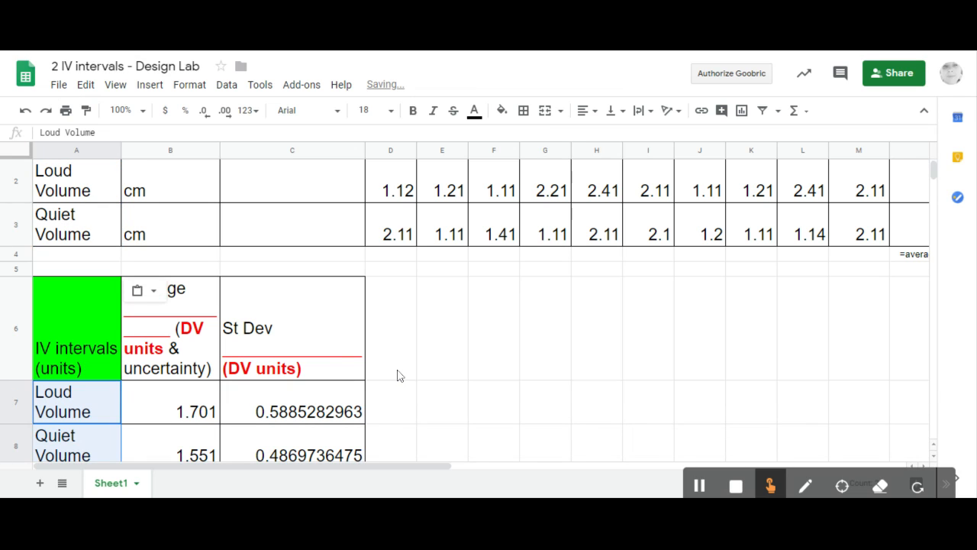
pyautogui.click(423, 374)
pyautogui.press('Down')
pyautogui.press('Down')
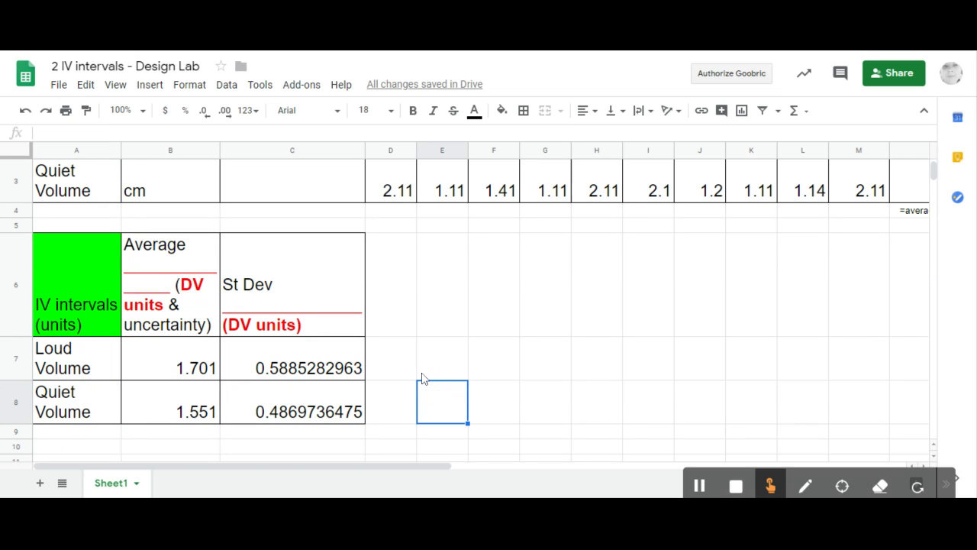
# Step: Copy the Volume Level header from A1 over the IV intervals header in A6 of the summary table
pyautogui.press('Left')
pyautogui.press('Up')
pyautogui.press('Up')
pyautogui.press('Up')
pyautogui.press('Up')
pyautogui.press('Up')
pyautogui.press('Up')
pyautogui.press('Up')
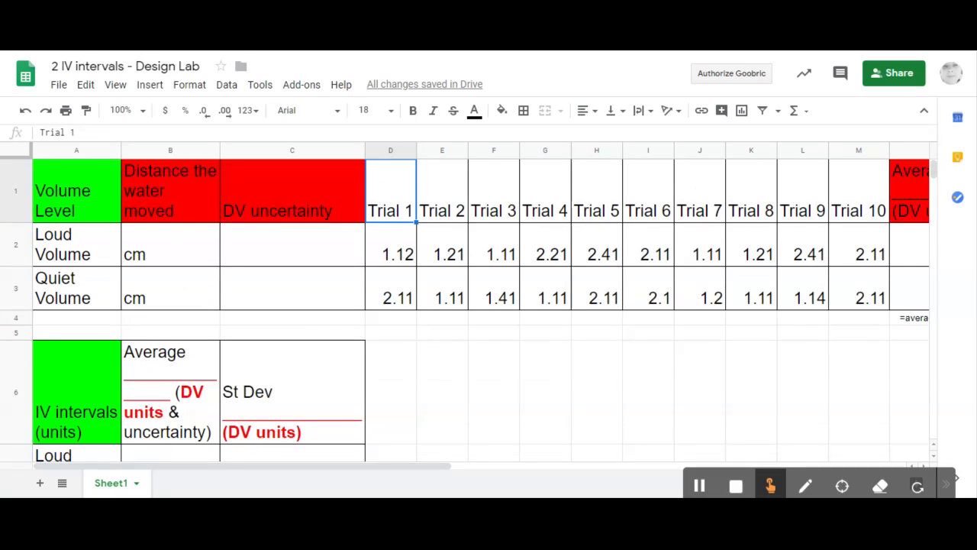
pyautogui.press('Left')
pyautogui.press('Left')
pyautogui.press('Left')
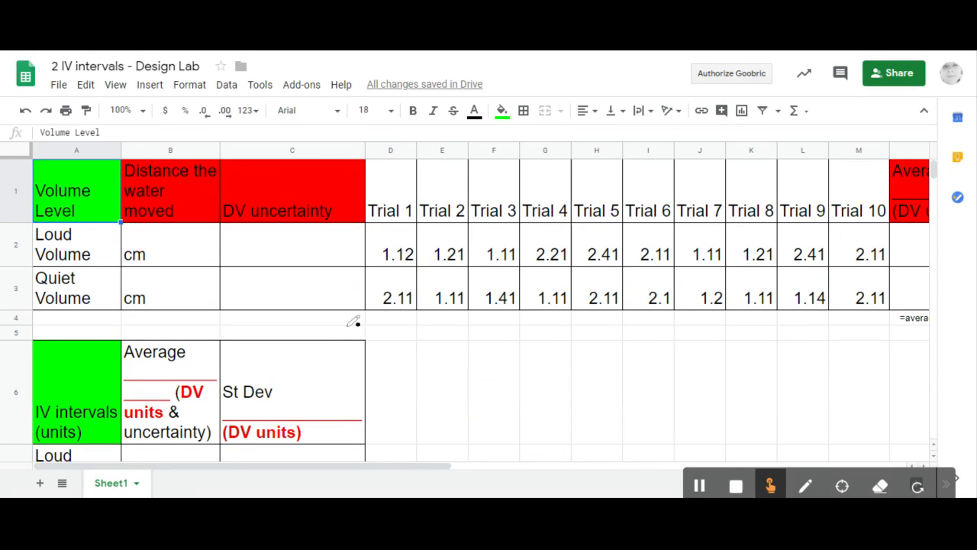
pyautogui.moveTo(90, 189)
pyautogui.mouseDown()
pyautogui.moveTo(156, 187)
pyautogui.moveTo(96, 188)
pyautogui.mouseUp()
pyautogui.click(88, 180)
pyautogui.click(93, 372)
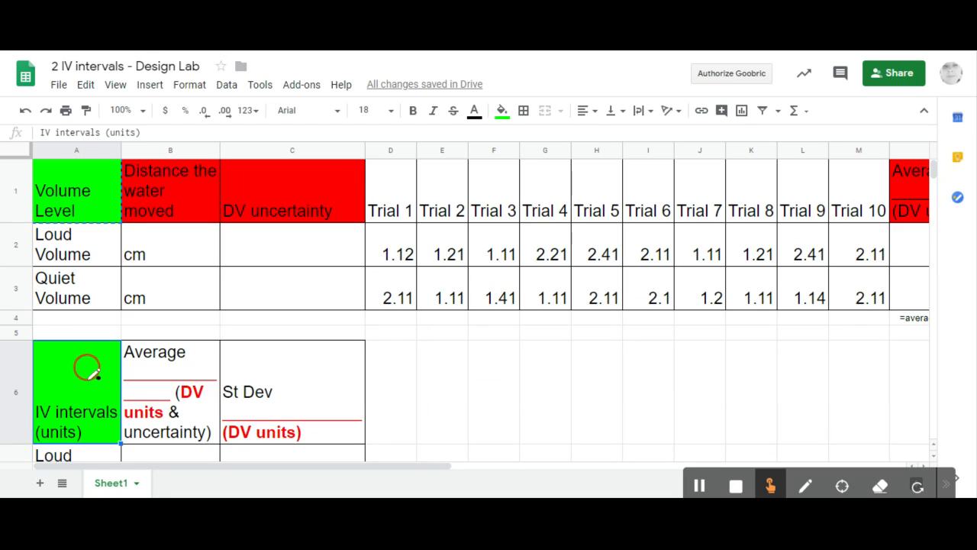
pyautogui.write('Volume Level')
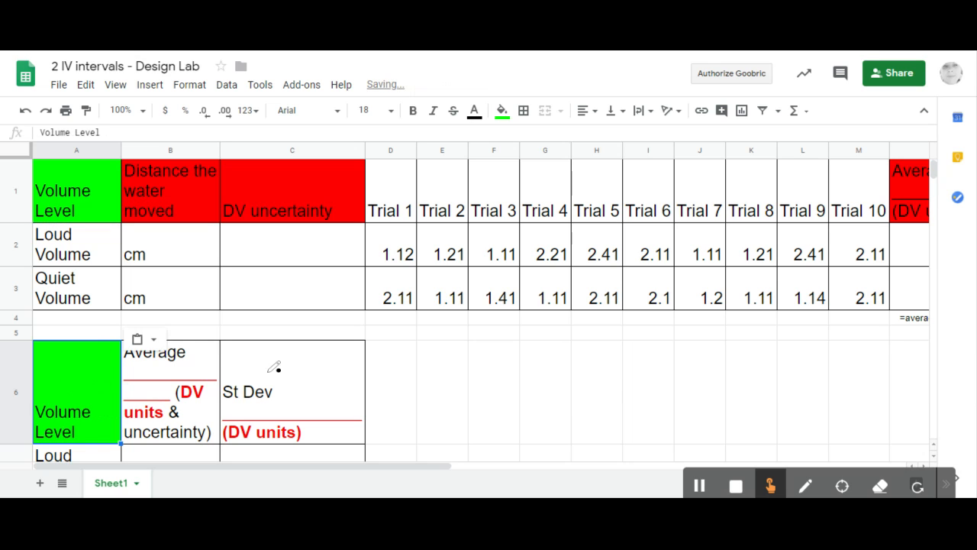
pyautogui.click(425, 396)
pyautogui.press('Down')
pyautogui.press('Down')
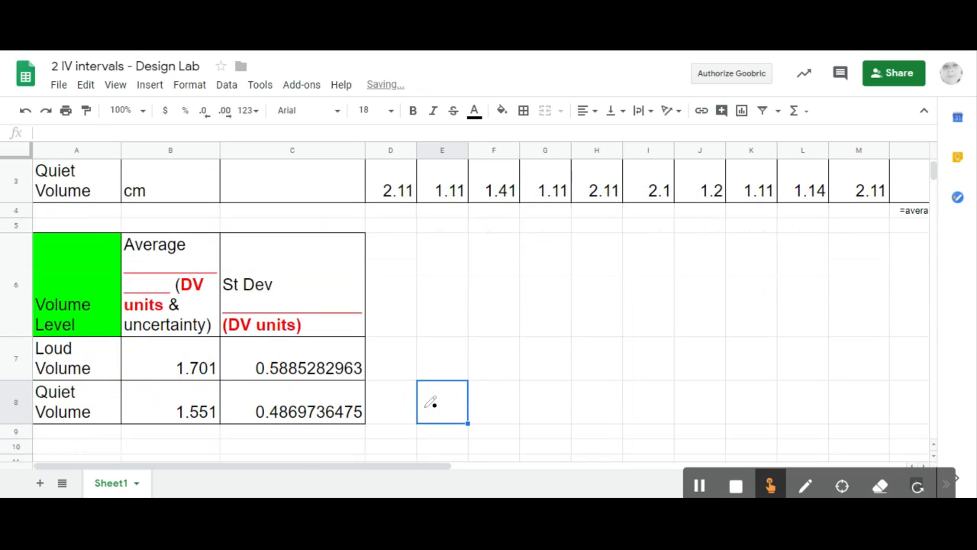
pyautogui.press('Down')
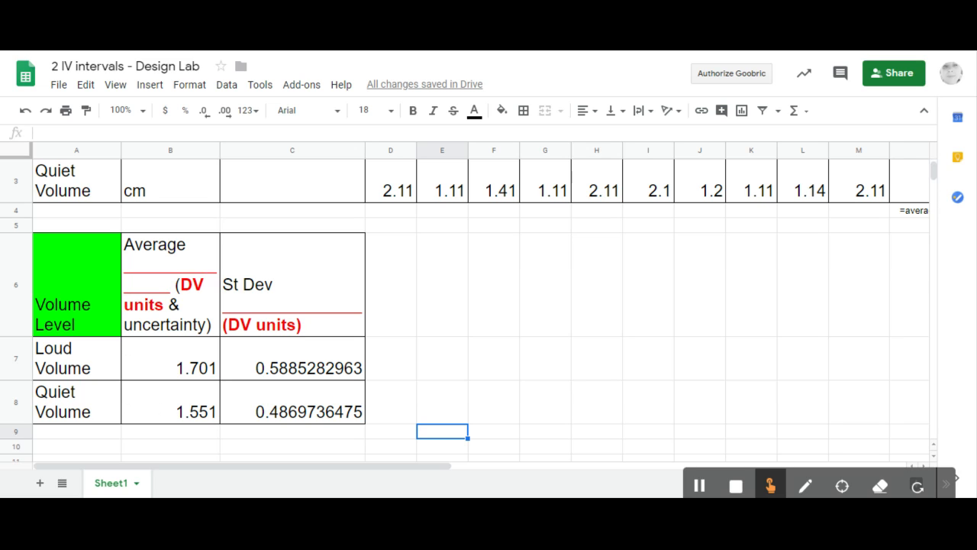
pyautogui.click(736, 486)
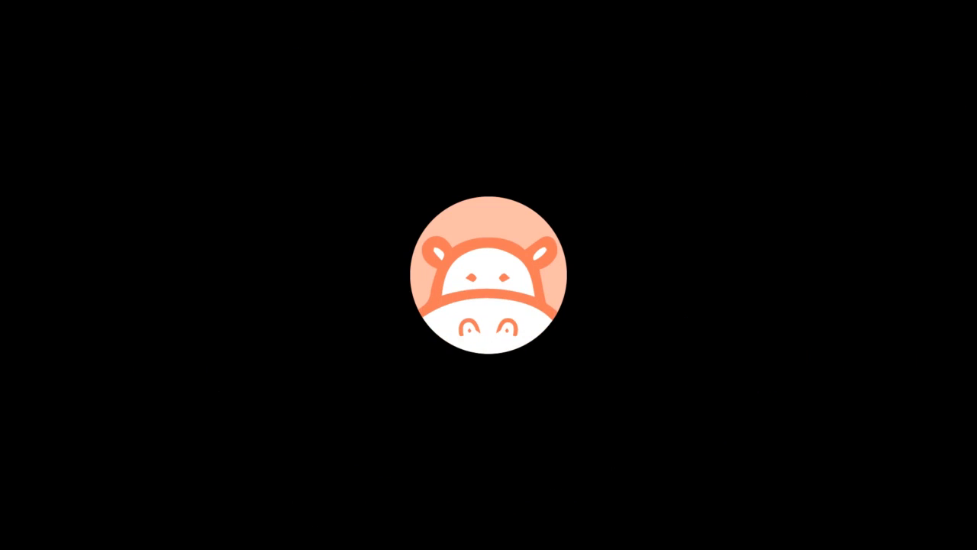